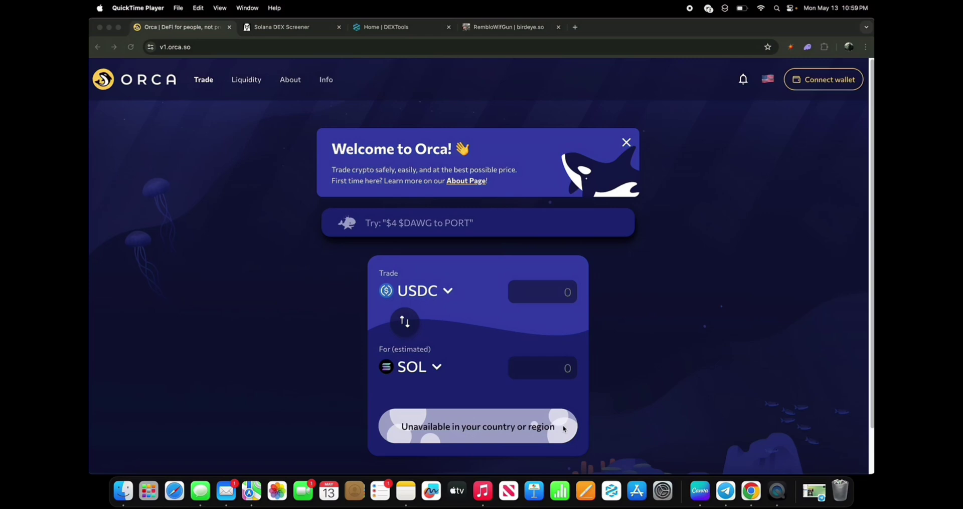
Open Orca's concentrated liquidity pools list and start the Create a Pool form
left_click(563, 429)
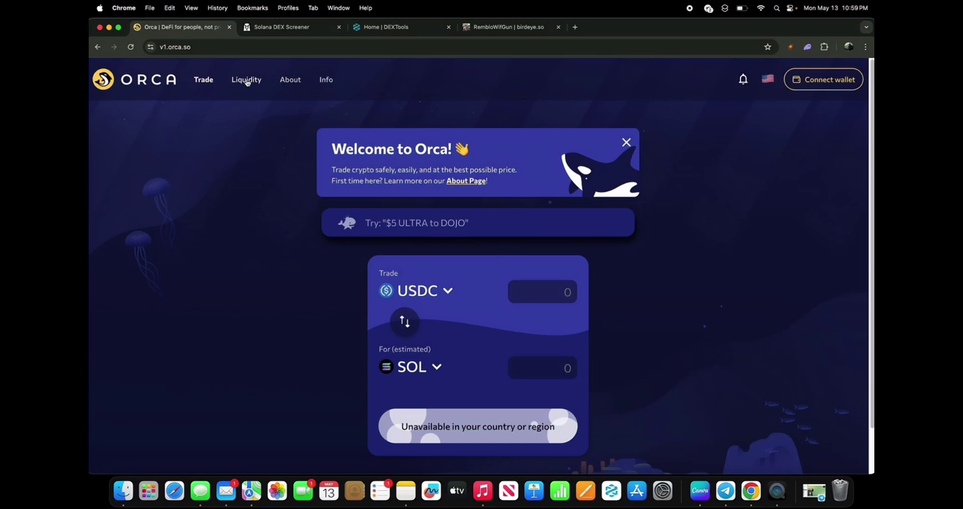
left_click(247, 81)
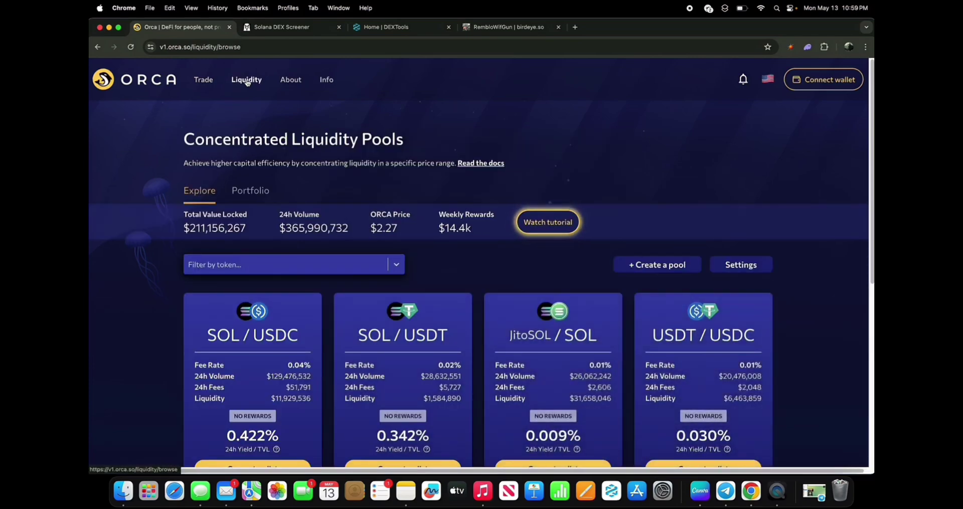
left_click(680, 264)
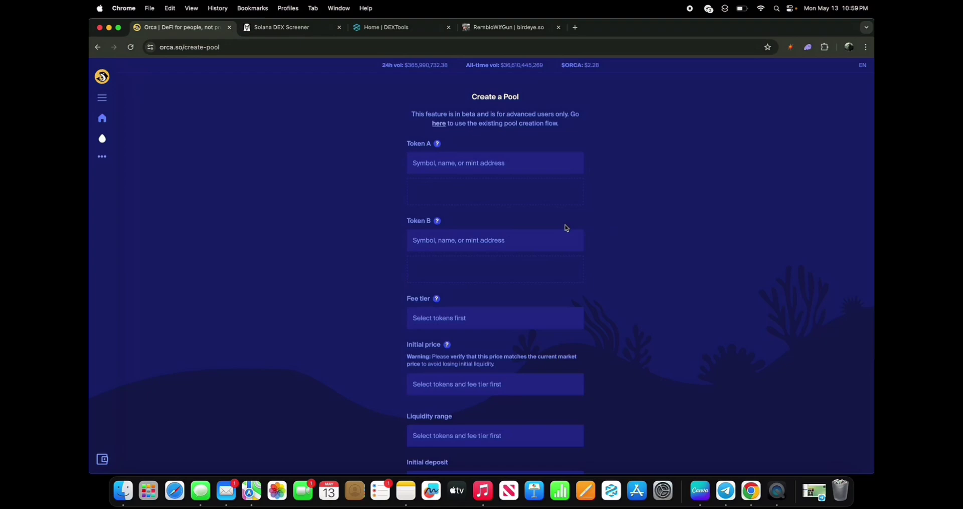
left_click(467, 166)
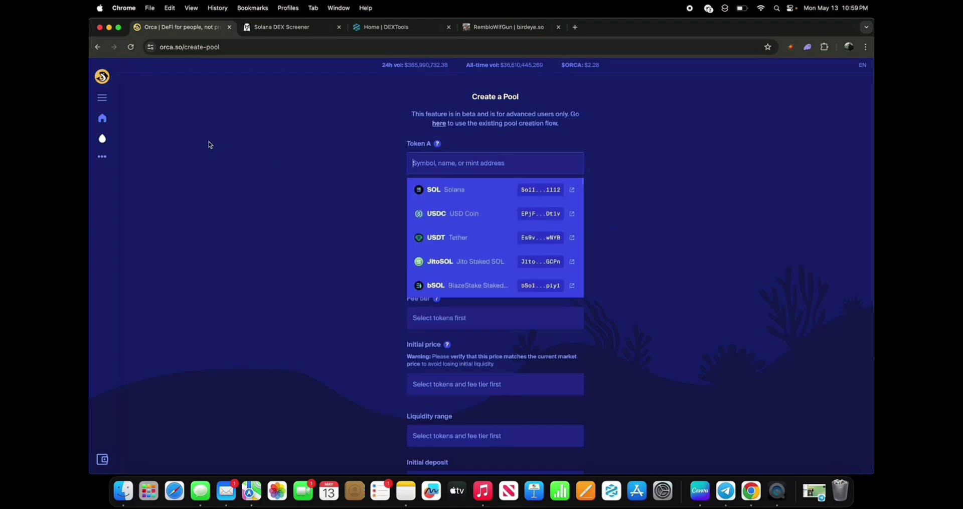
Return to the pools list and connect the Phantom wallet to Orca
left_click(98, 48)
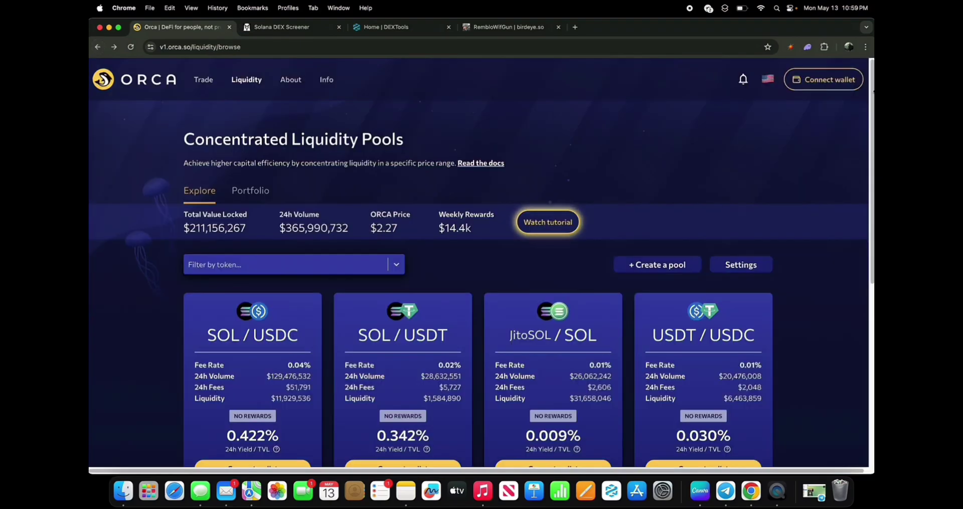
left_click(847, 83)
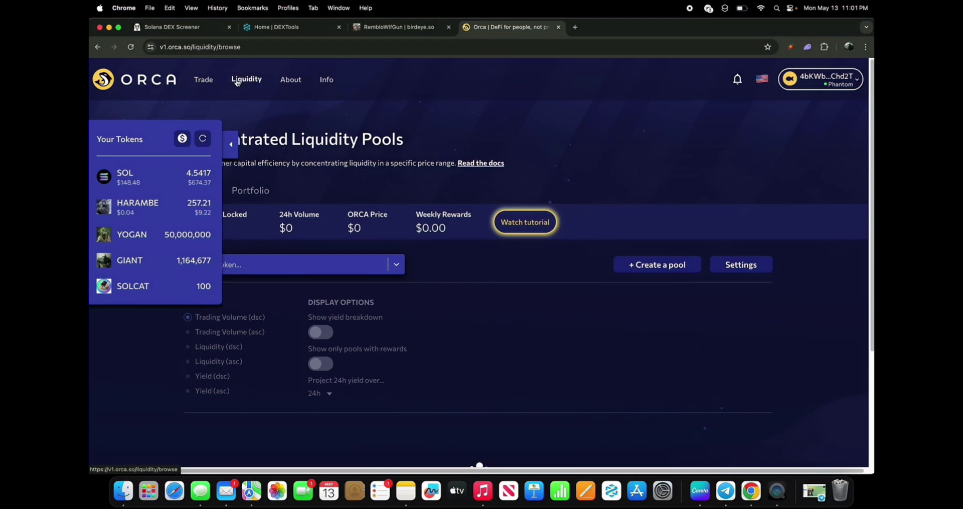
left_click(642, 268)
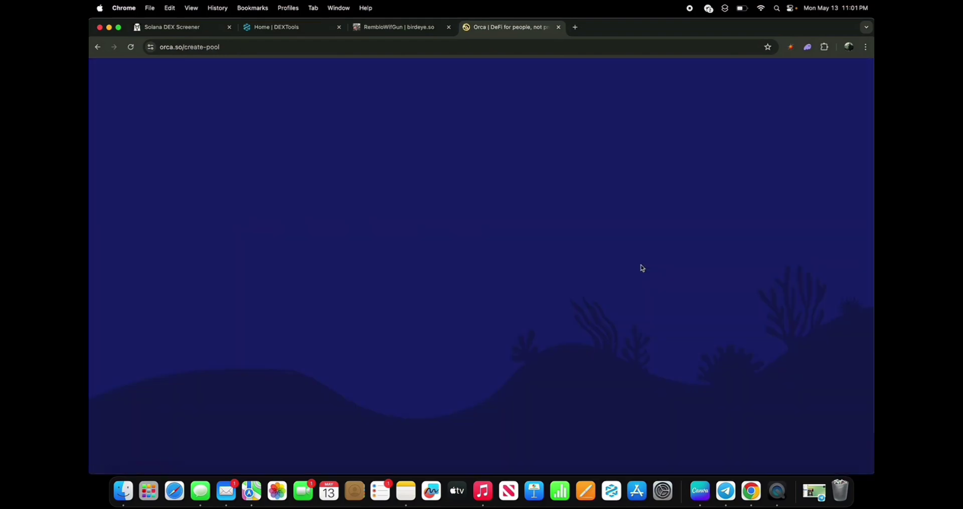
Copy the Remblo token's contract address shown next to CA on remblo.org
key("super+alt+Left")
scroll(470, 355, "down", 5)
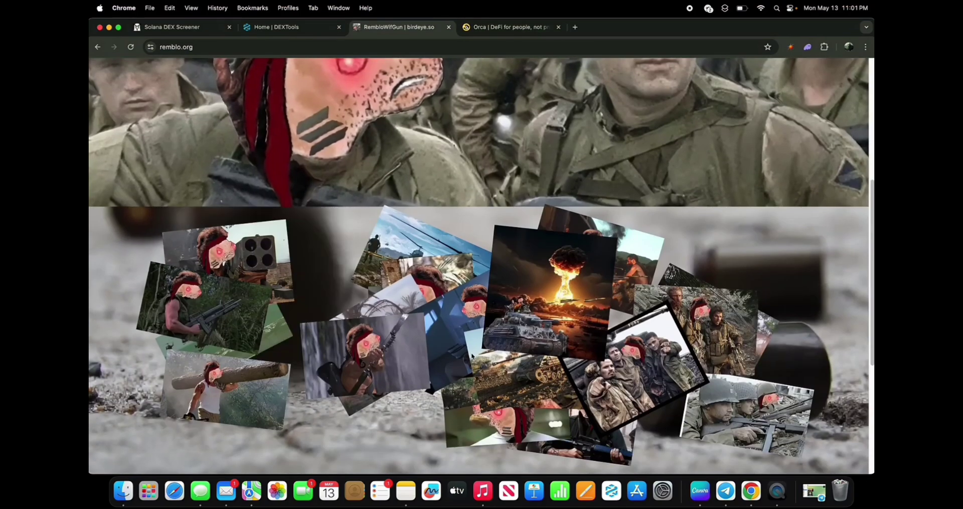
scroll(471, 352, "down", 3)
scroll(471, 353, "down", 1)
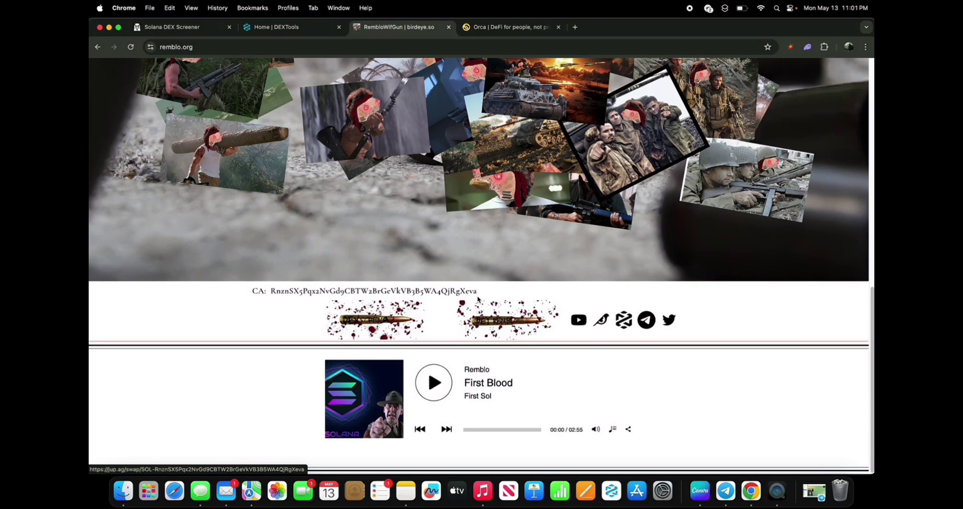
left_click_drag(476, 291, 273, 293)
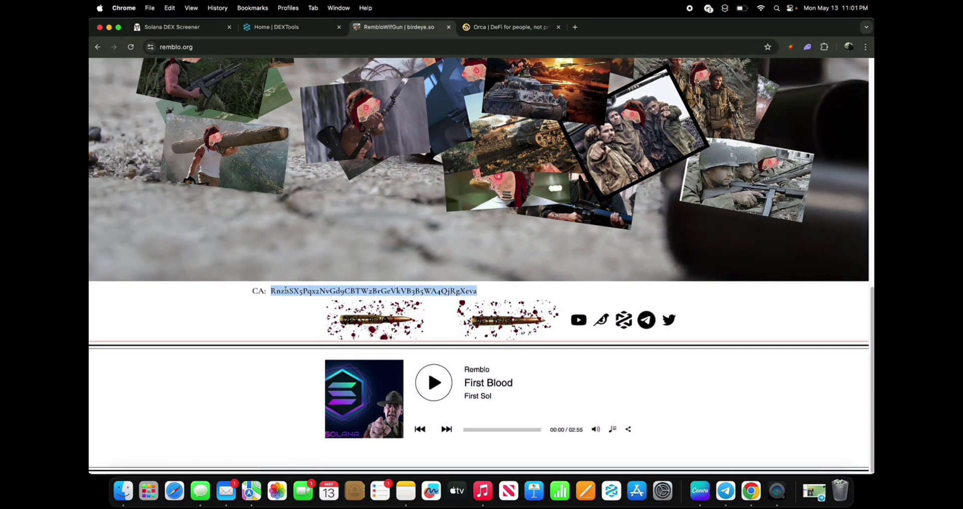
right_click(286, 289)
left_click(300, 309)
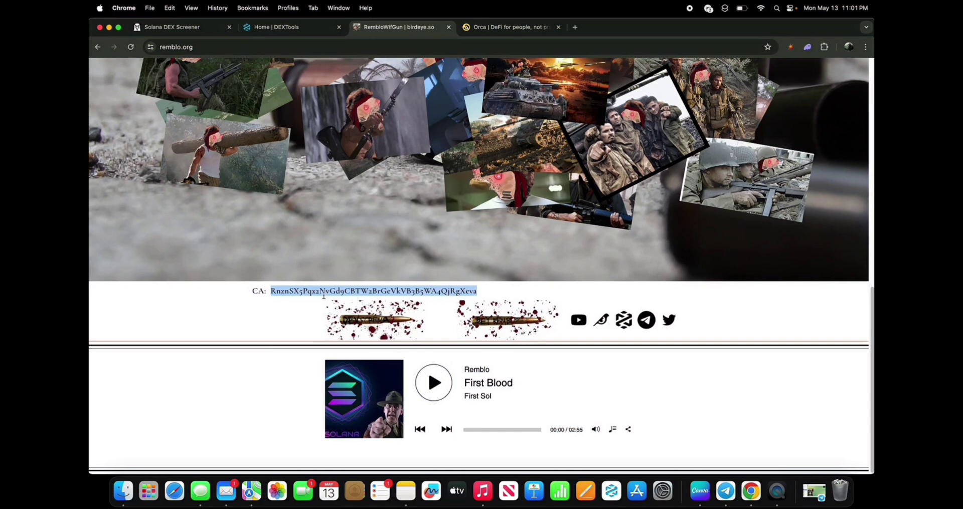
scroll(437, 230, "up", 10)
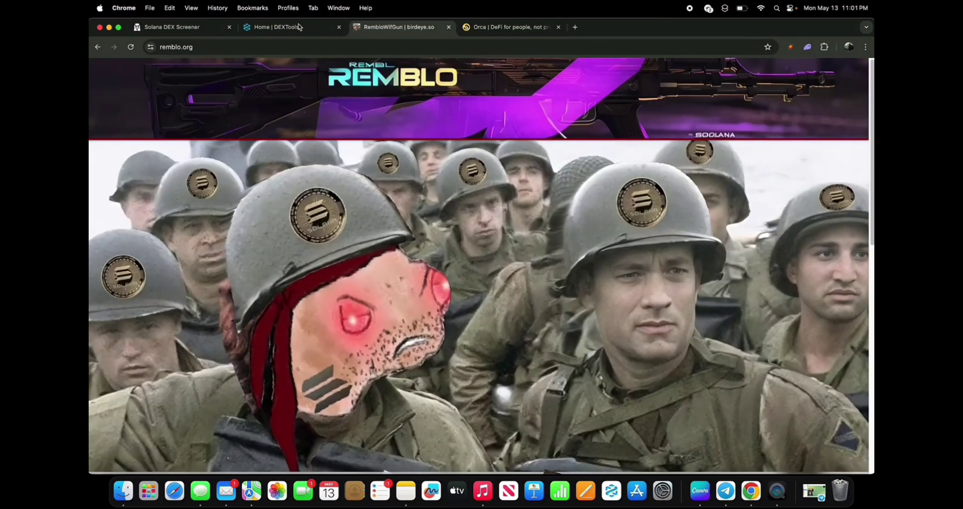
Pair RembloWifGun, found by its pasted mint address, with SOL at the 2.00 % fee tier
left_click(478, 29)
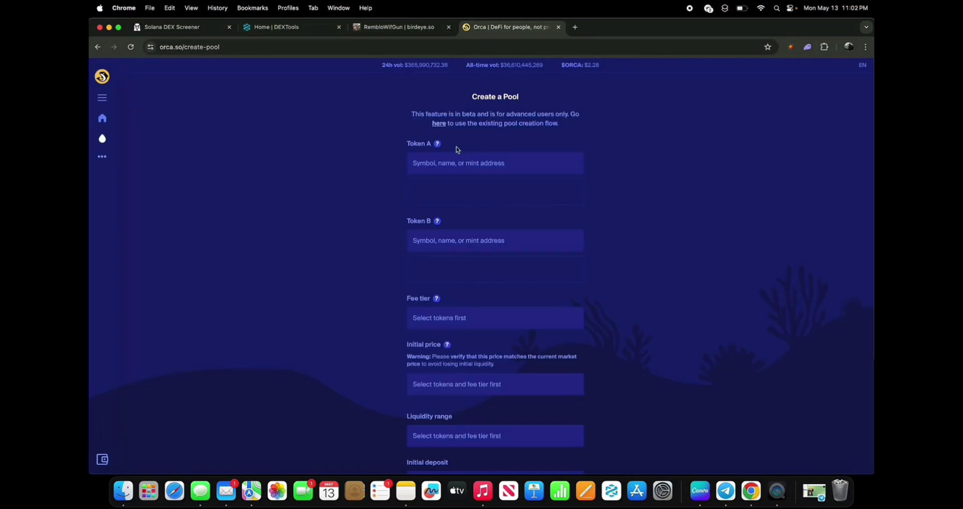
right_click(435, 167)
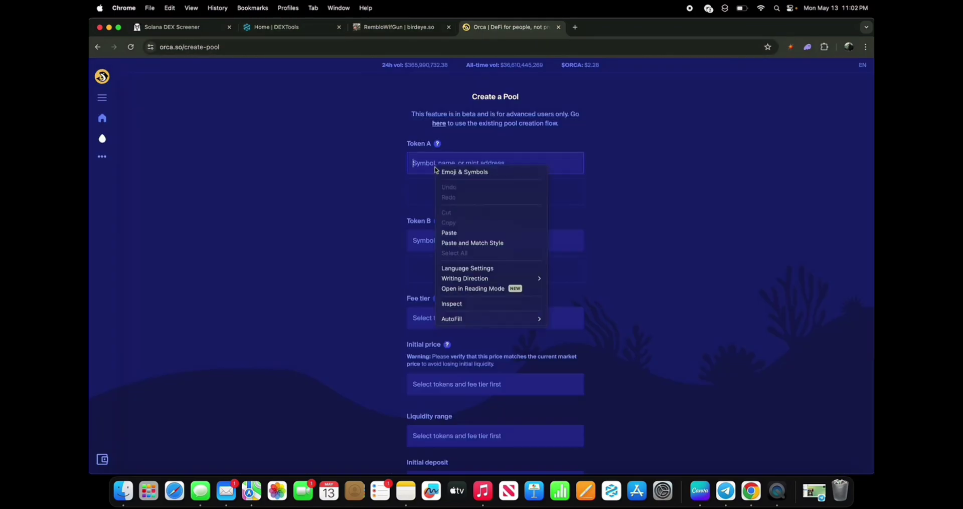
left_click(459, 233)
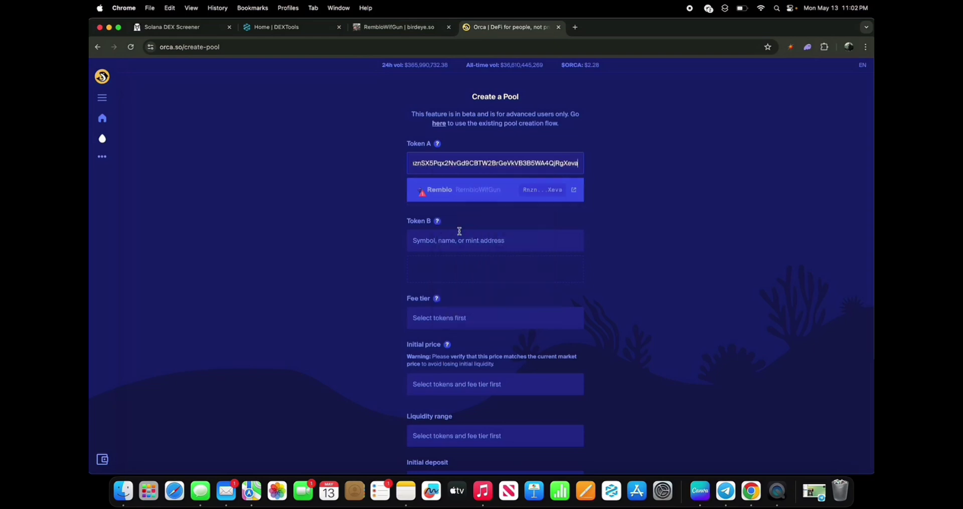
left_click(472, 190)
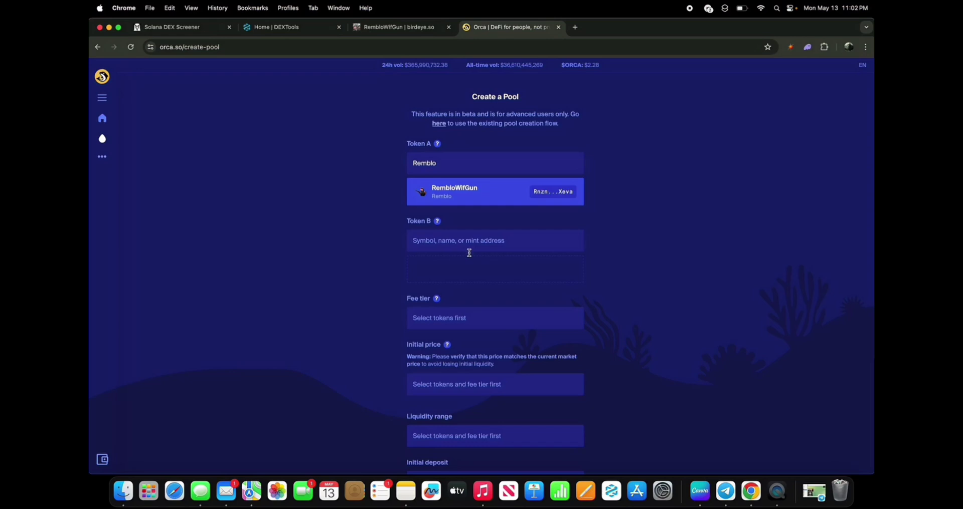
left_click(452, 242)
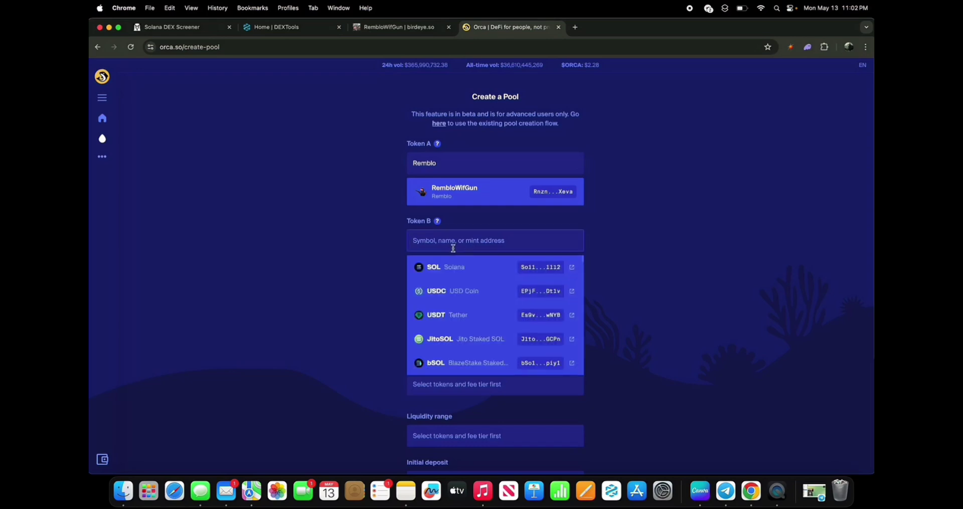
left_click(439, 266)
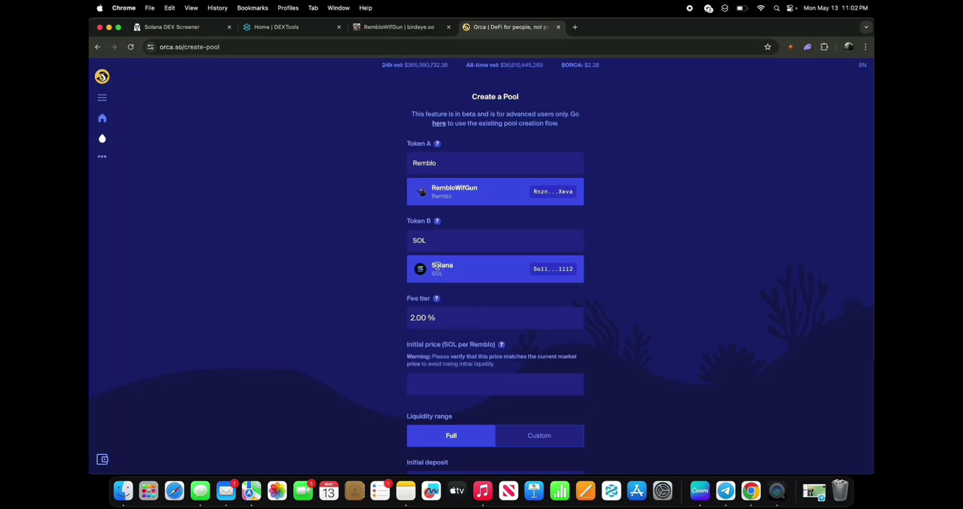
left_click(438, 323)
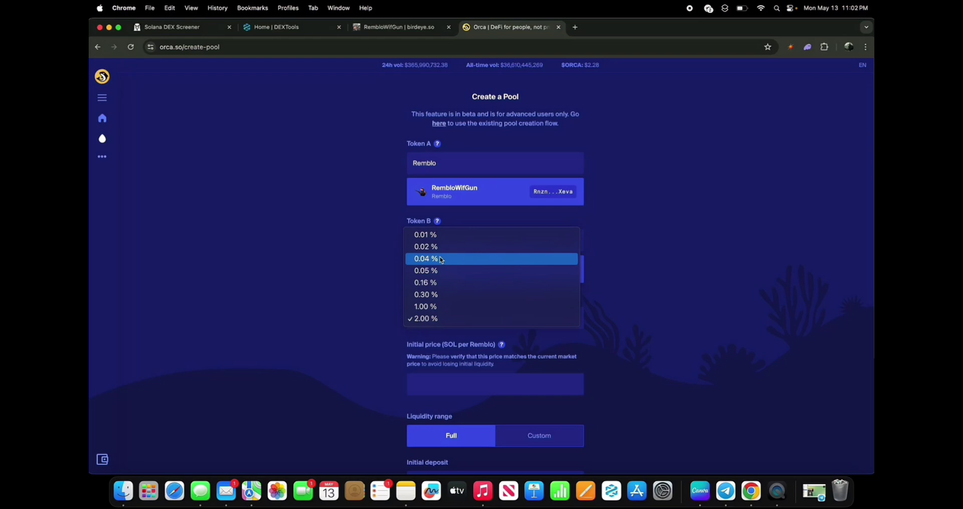
left_click(427, 321)
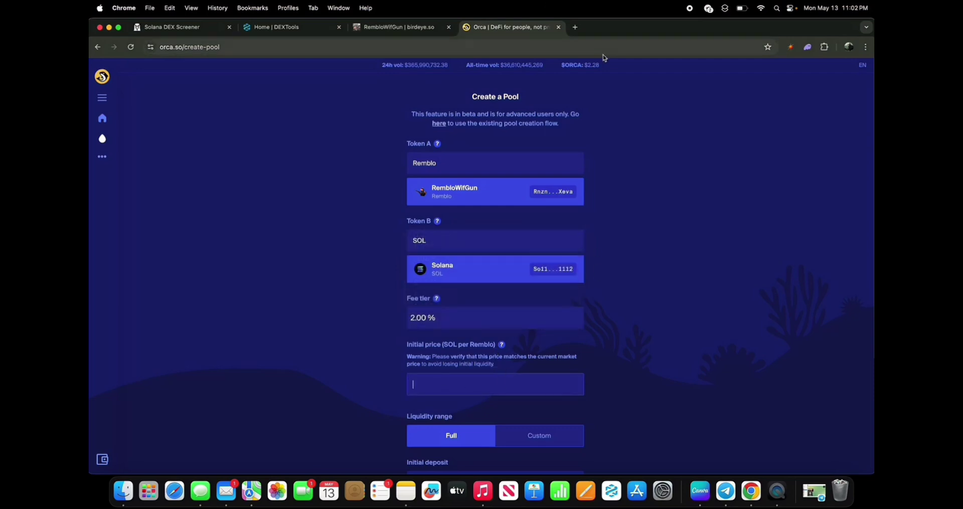
Search Google for 'jupiter exchange solana' in a new tab and open the Jupiter: Swap page
left_click(575, 28)
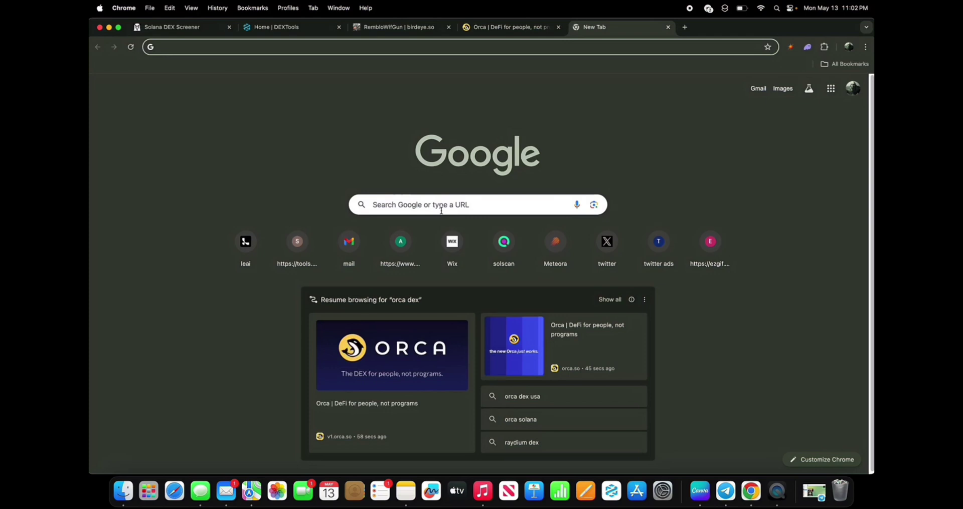
left_click(425, 206)
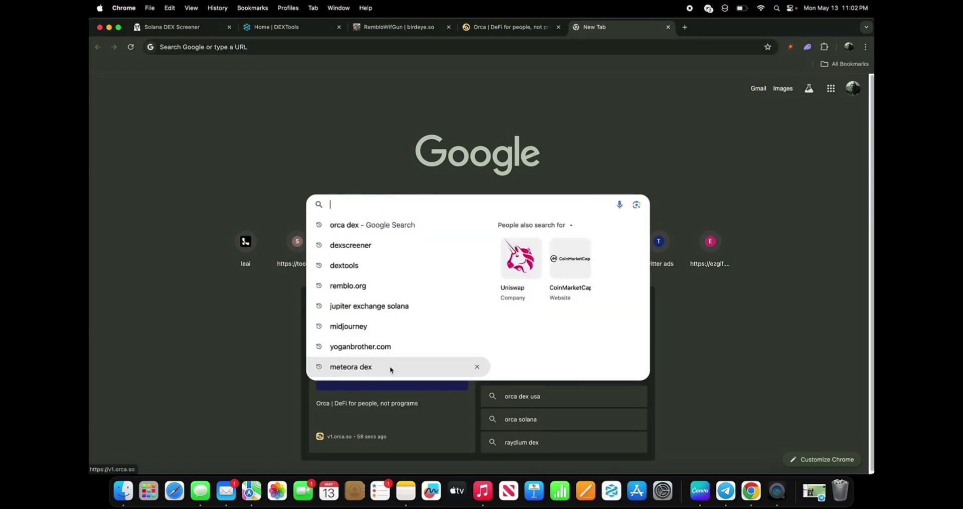
left_click(355, 313)
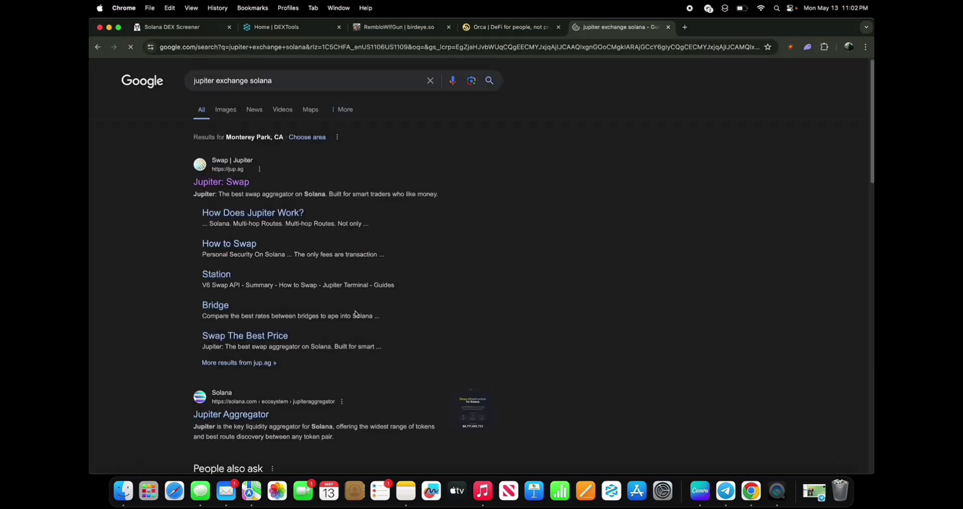
left_click(216, 182)
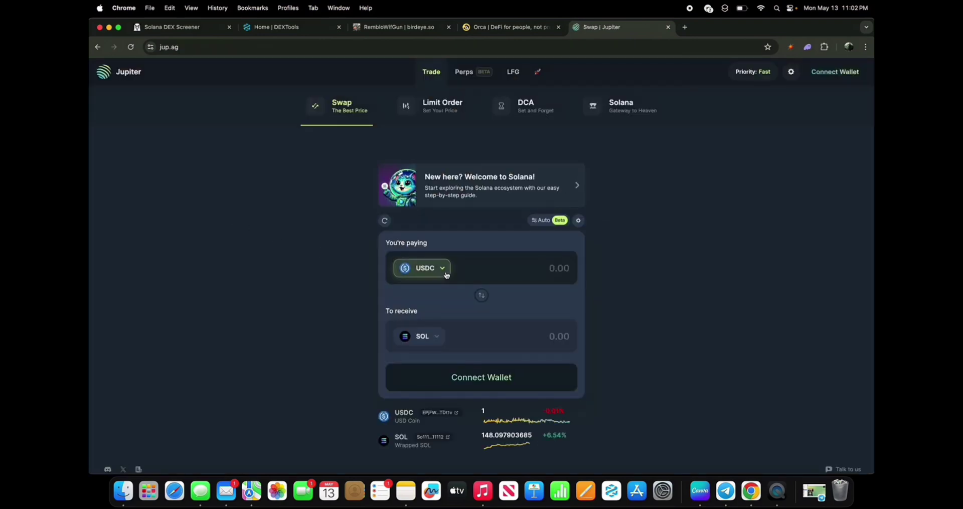
Quote 1 Remblo in Jupiter by choosing Remblo as the paying token
left_click(443, 273)
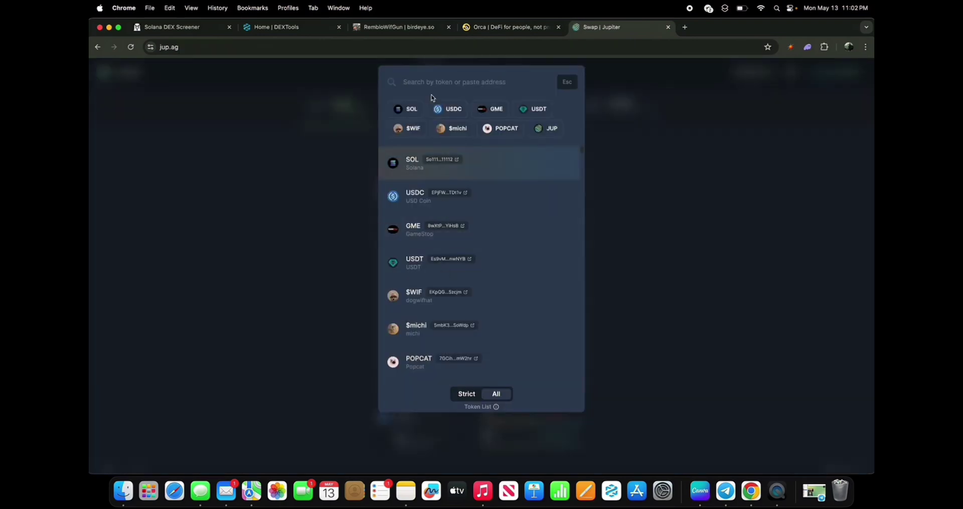
type("re")
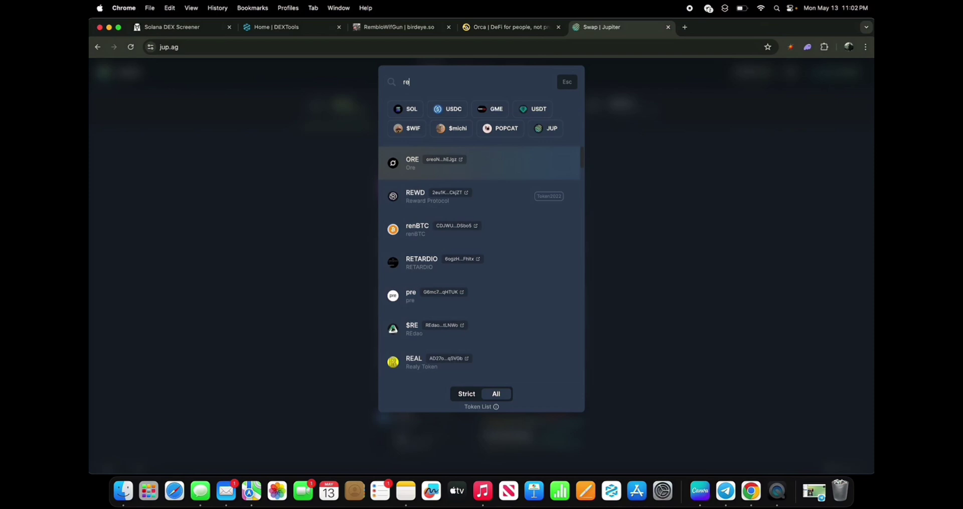
type("mb")
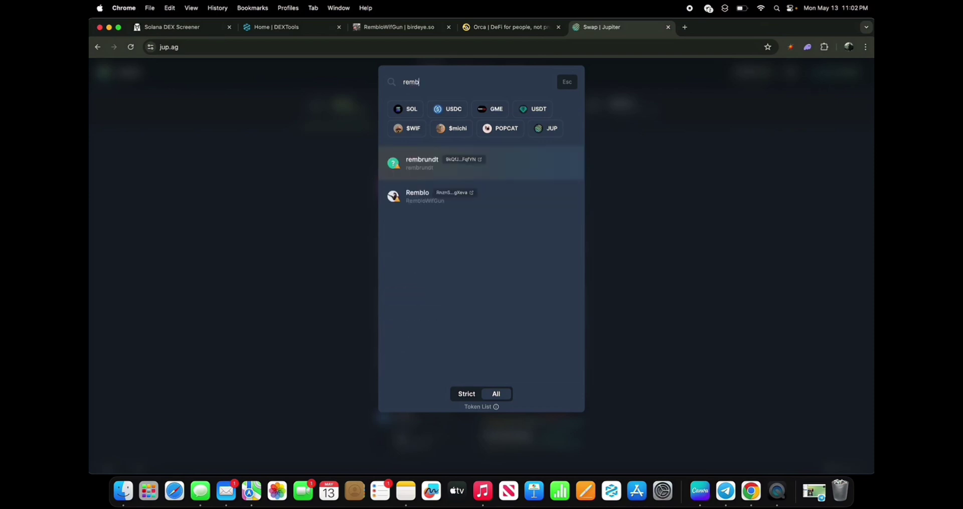
left_click(417, 200)
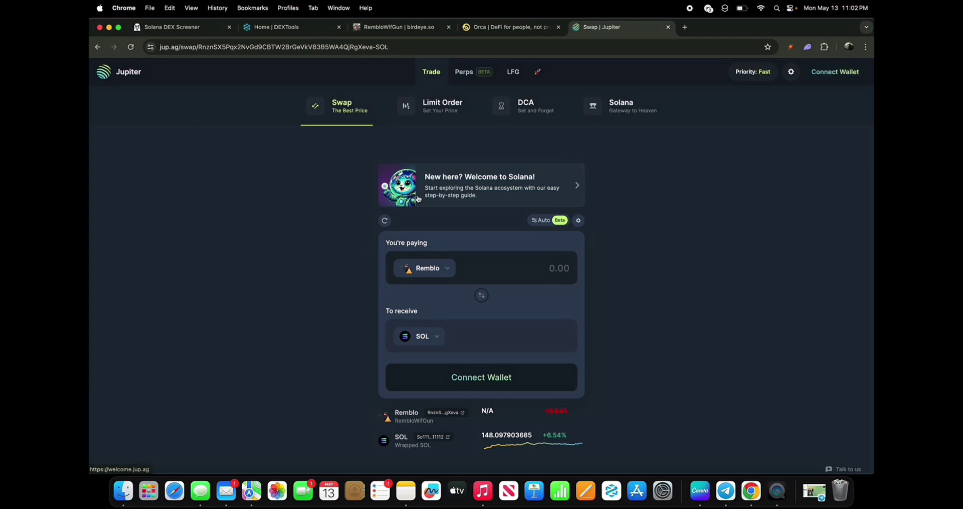
left_click(551, 271)
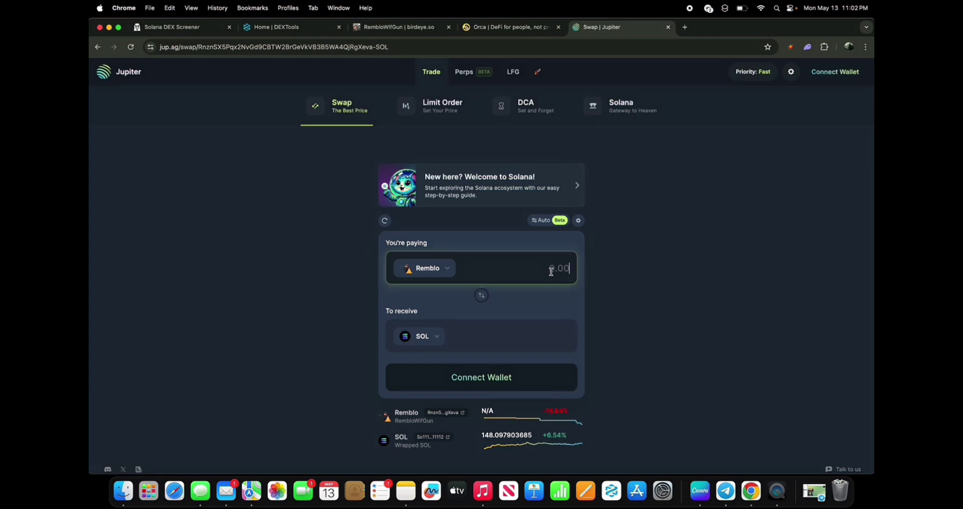
type("1")
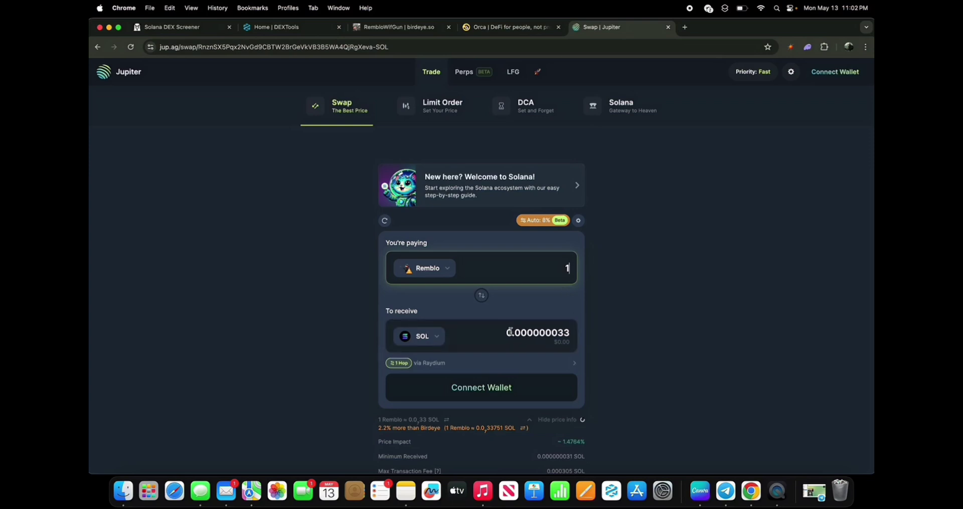
Copy the quoted 0.000000033 SOL amount and return to the Orca pool form
left_click_drag(510, 332, 574, 334)
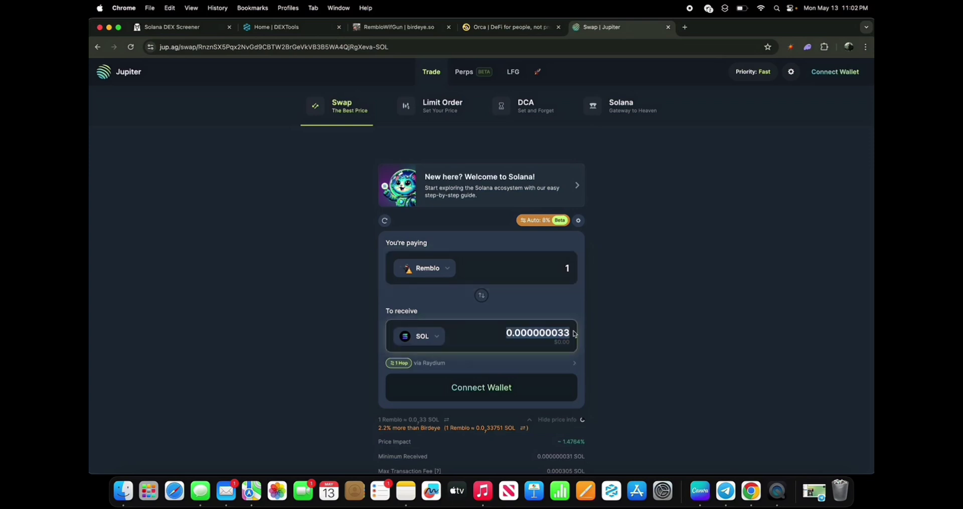
right_click(561, 334)
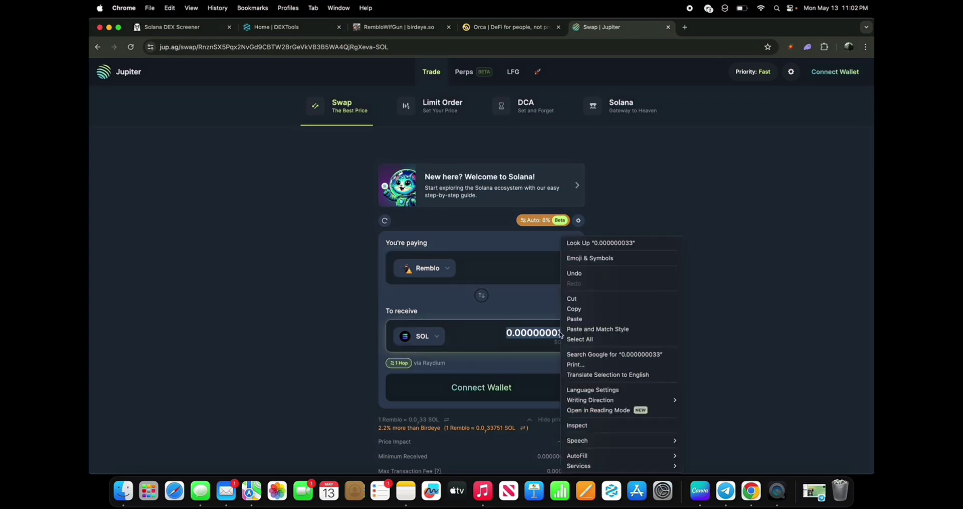
left_click(577, 310)
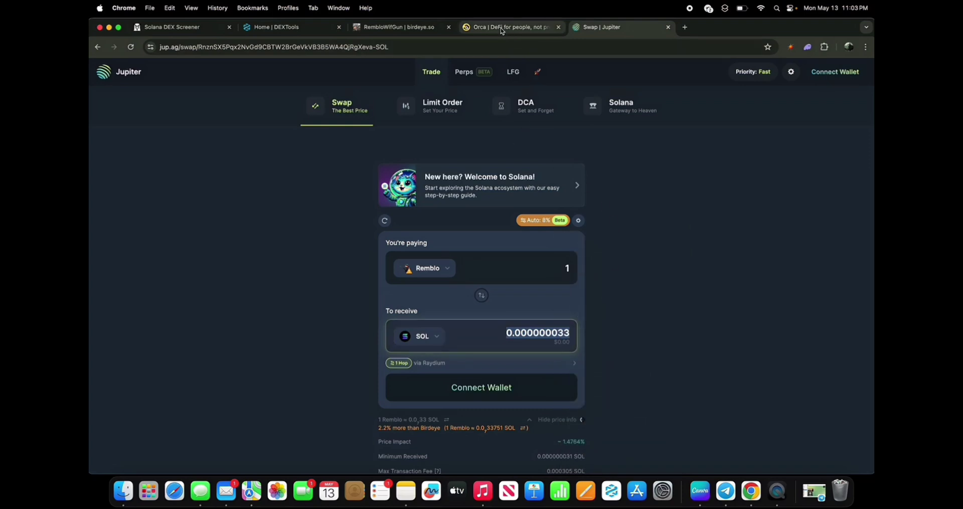
left_click(501, 29)
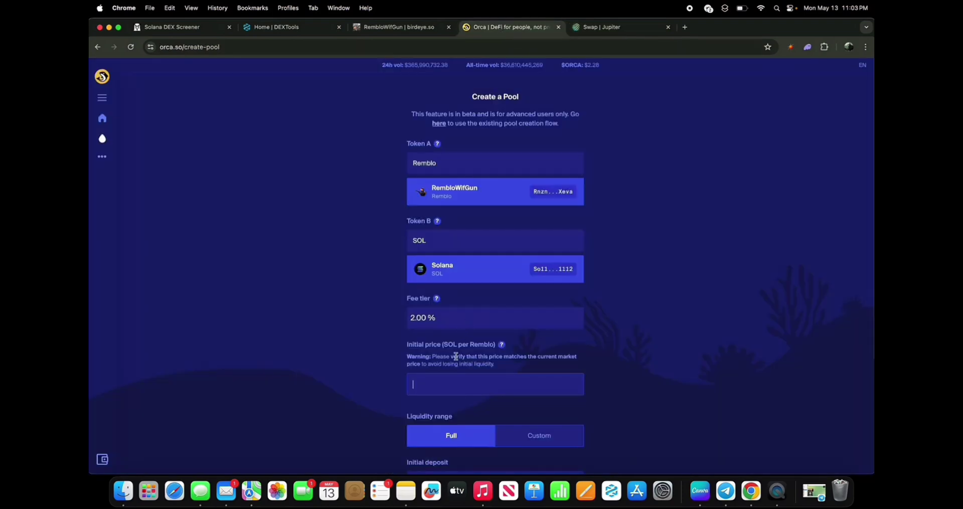
Paste 0.000000033 as the initial price and enter a 50000000 RembloWifGun deposit
right_click(449, 384)
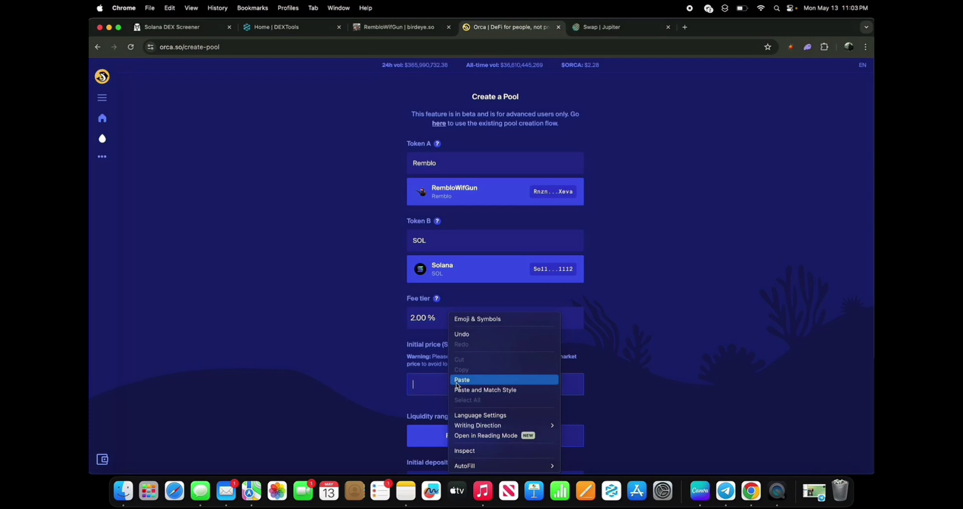
left_click(457, 380)
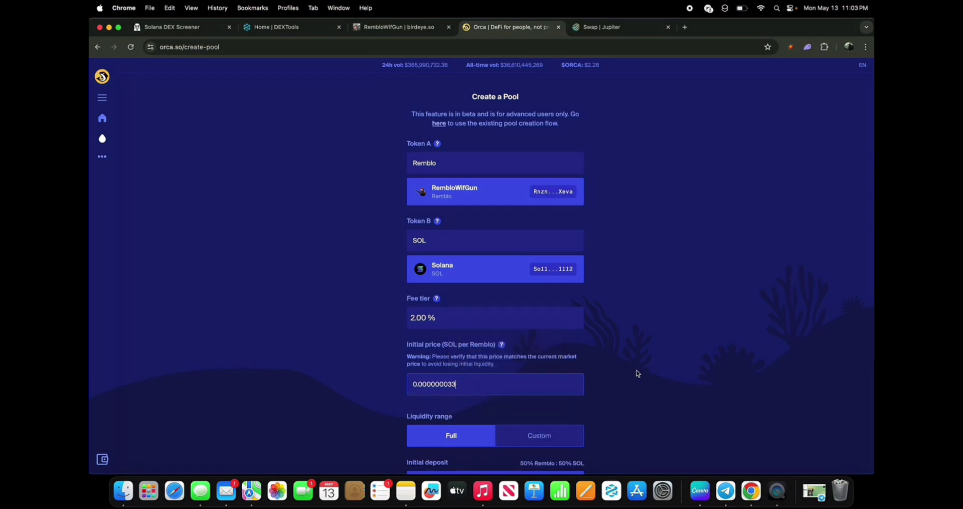
scroll(637, 372, "down", 3)
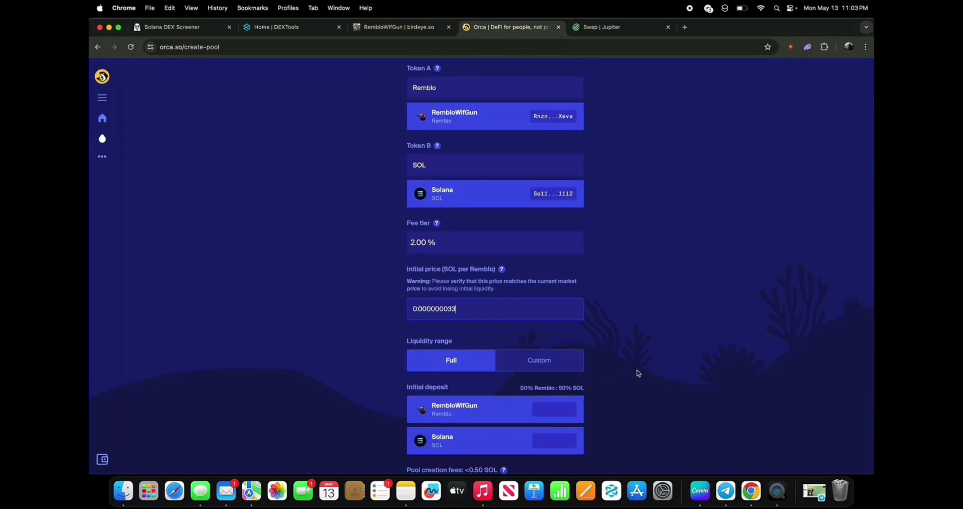
left_click(555, 411)
type("5")
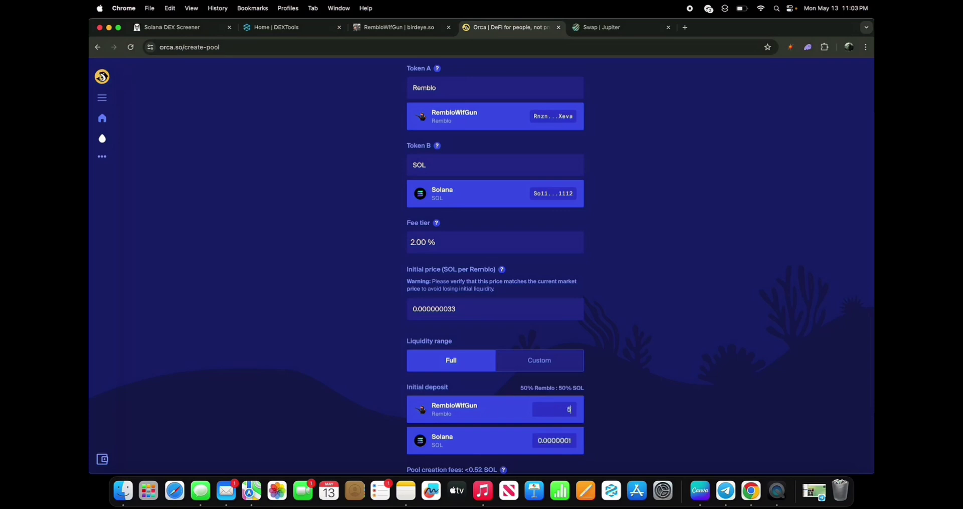
type("0000000")
scroll(523, 408, "down", 3)
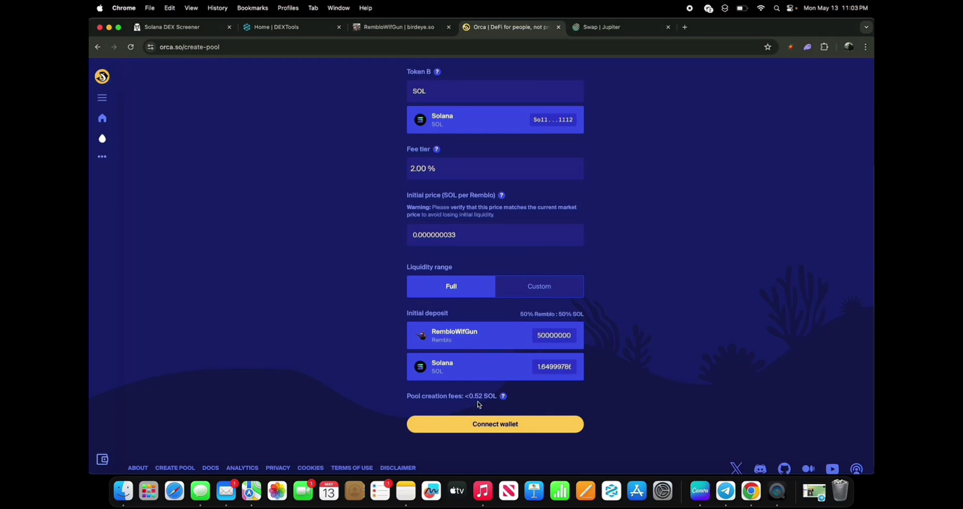
Connect the wallet, create the Remblo/SOL pool, and approve both Phantom transactions
left_click(499, 426)
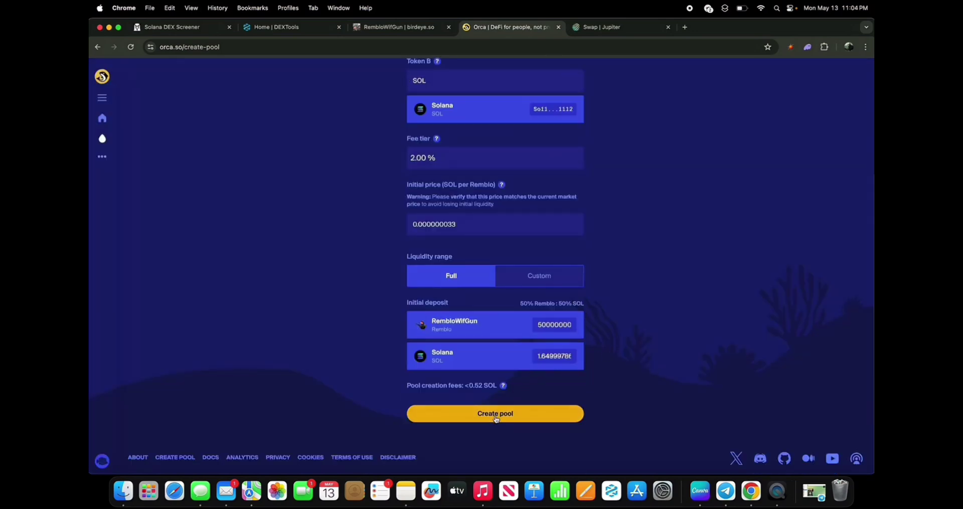
left_click(496, 417)
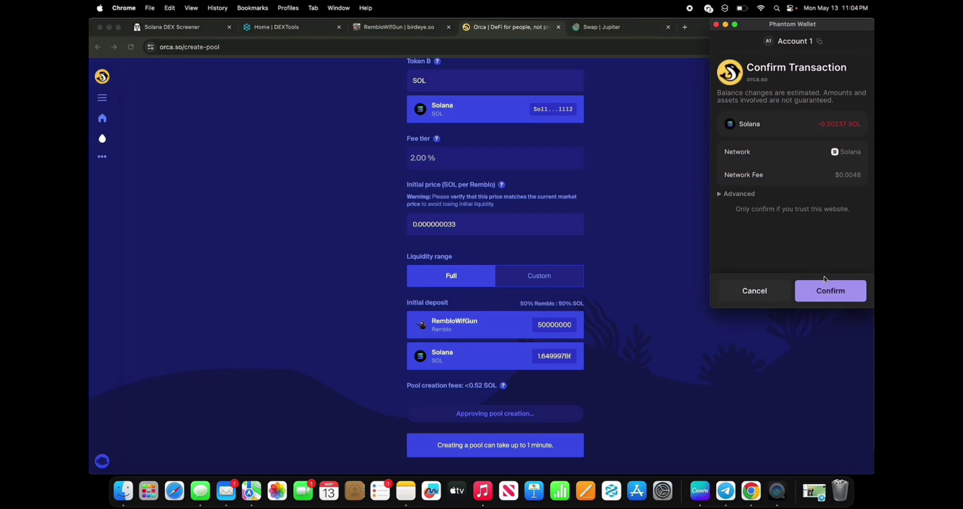
left_click(823, 294)
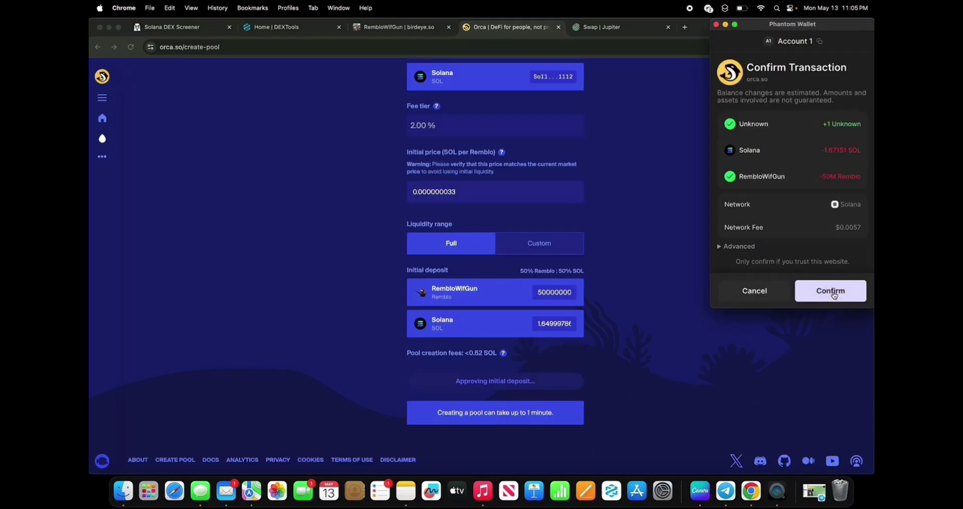
left_click(833, 296)
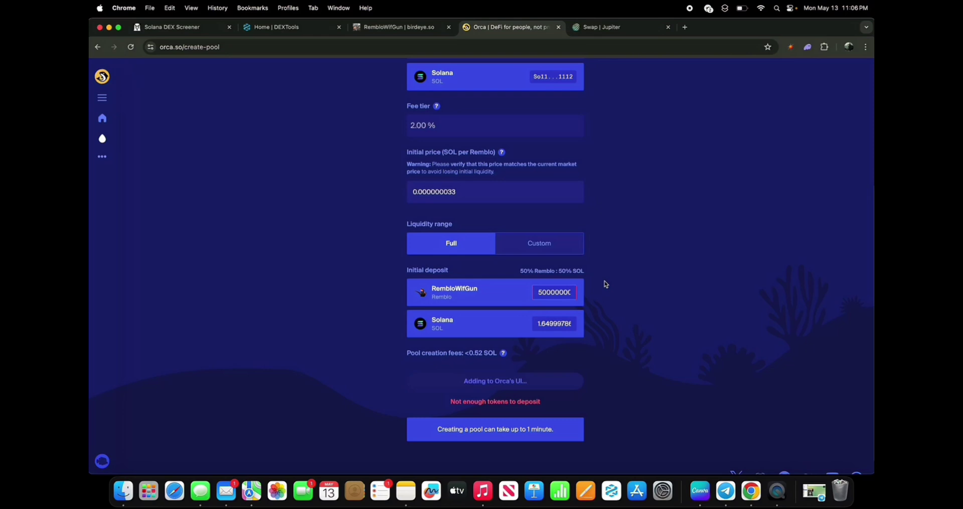
Switch DEXTools' live new pairs explorer to Solana to find the Remblo/SOL pair
left_click(291, 29)
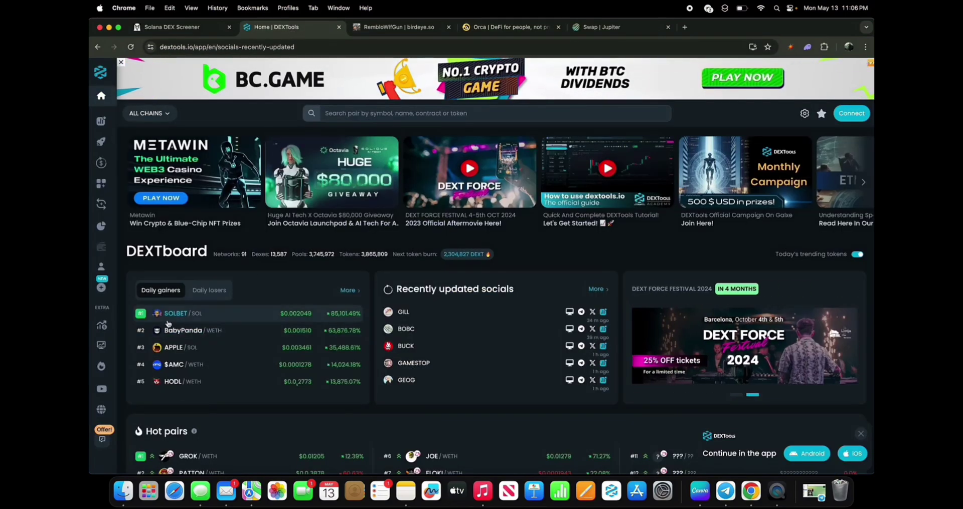
mouse_move(101, 163)
left_click(131, 142)
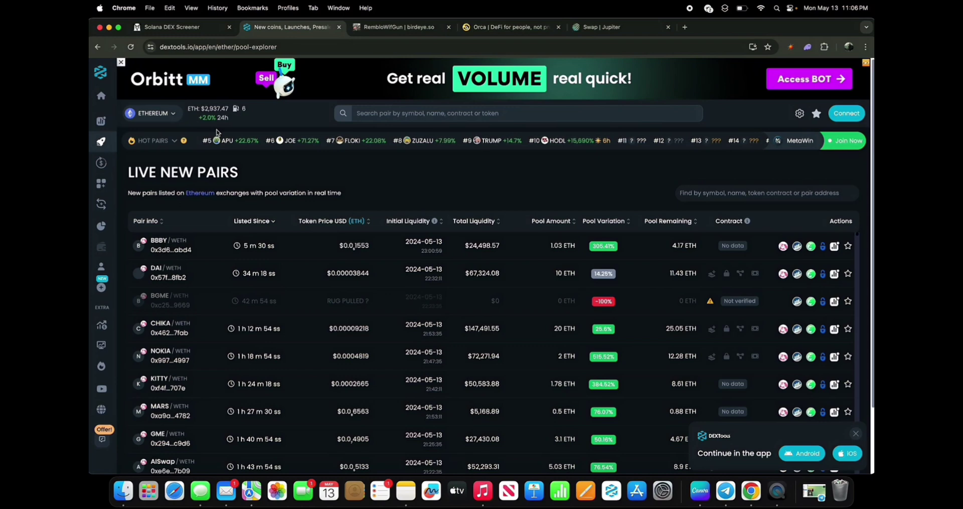
left_click(173, 115)
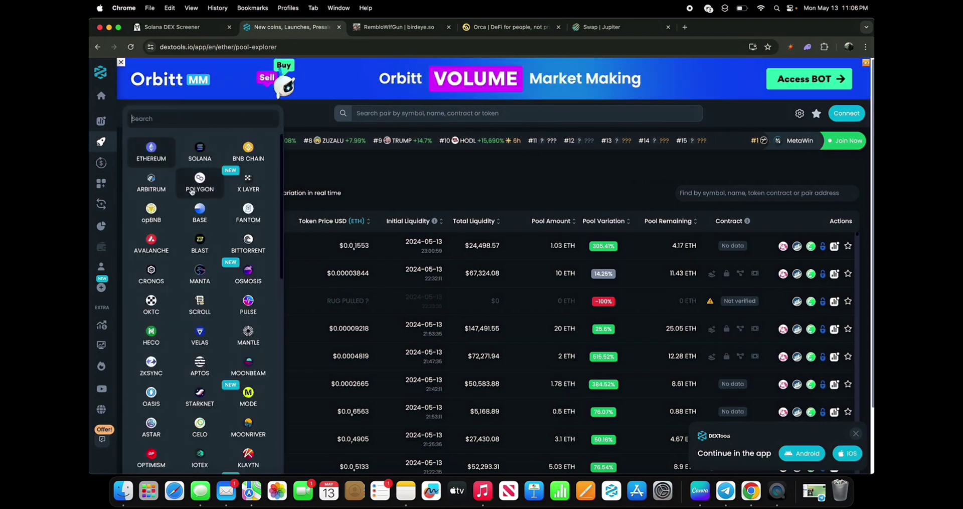
left_click(199, 153)
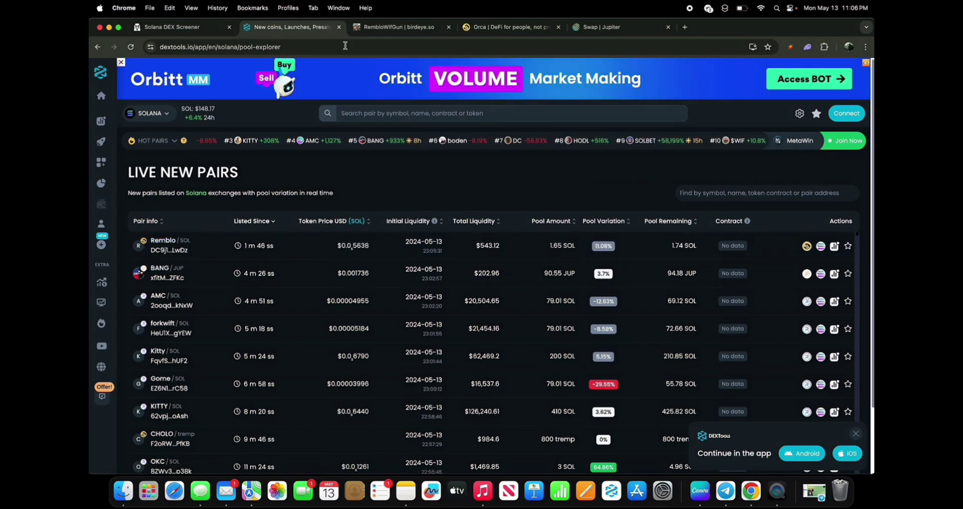
left_click(205, 28)
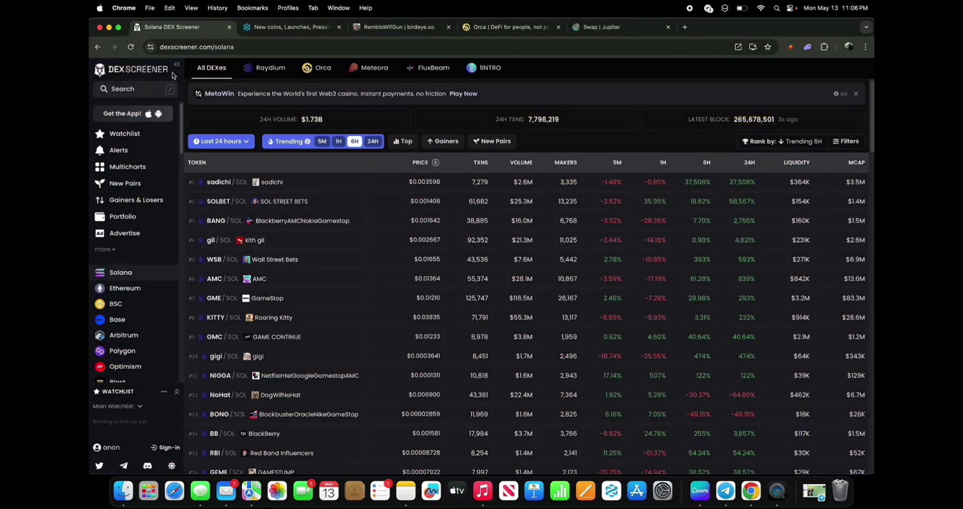
Reload DEX Screener's Solana listing and show New Pairs sorted by Newest
left_click(132, 48)
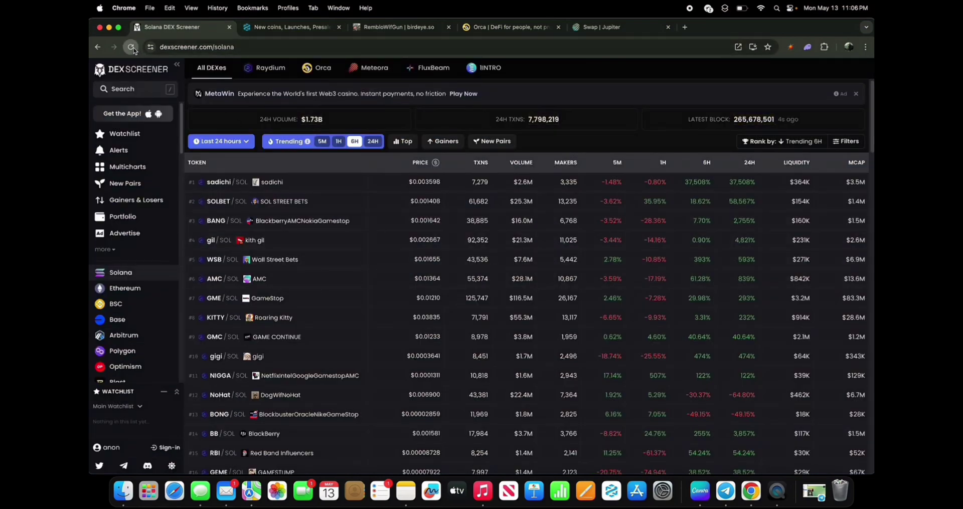
left_click(483, 142)
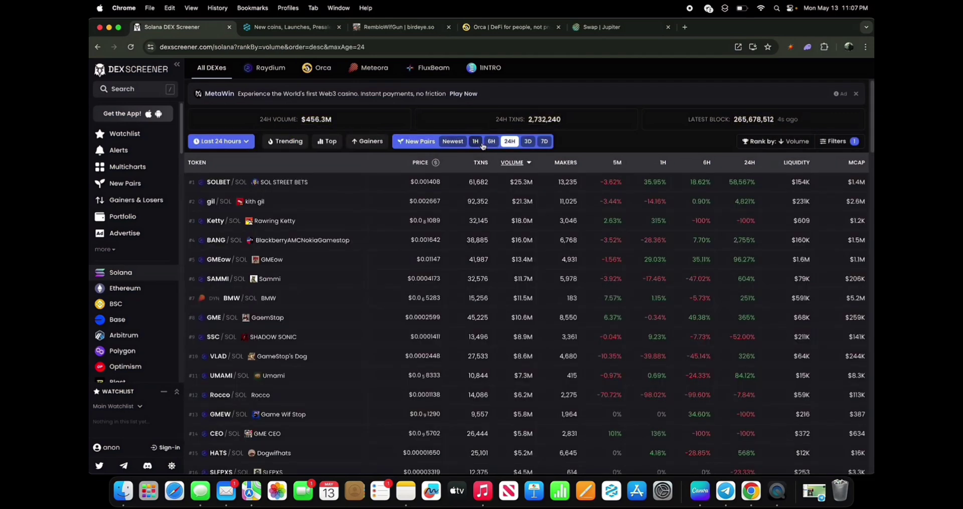
left_click(476, 143)
left_click(461, 142)
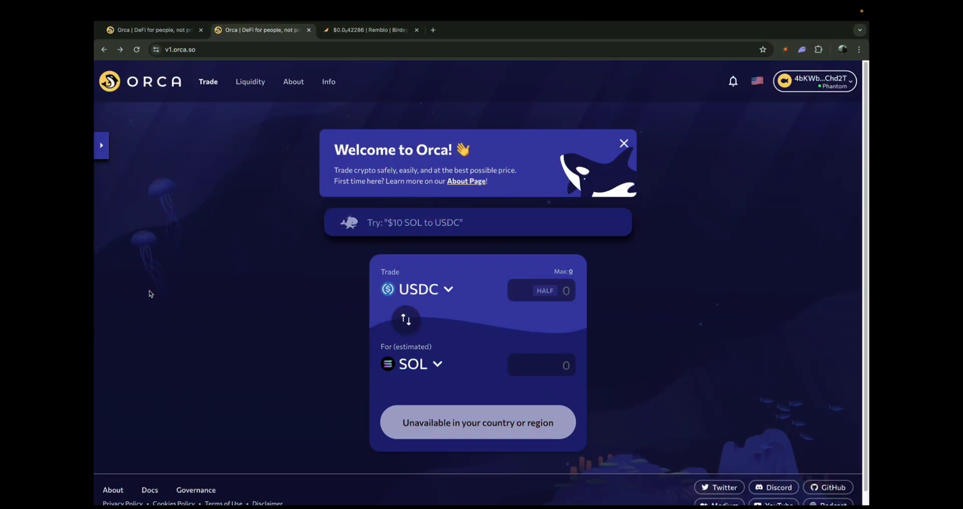
Harvest all pending yield from the Remblo/SOL position in Orca's Portfolio and approve it in Phantom
left_click(252, 84)
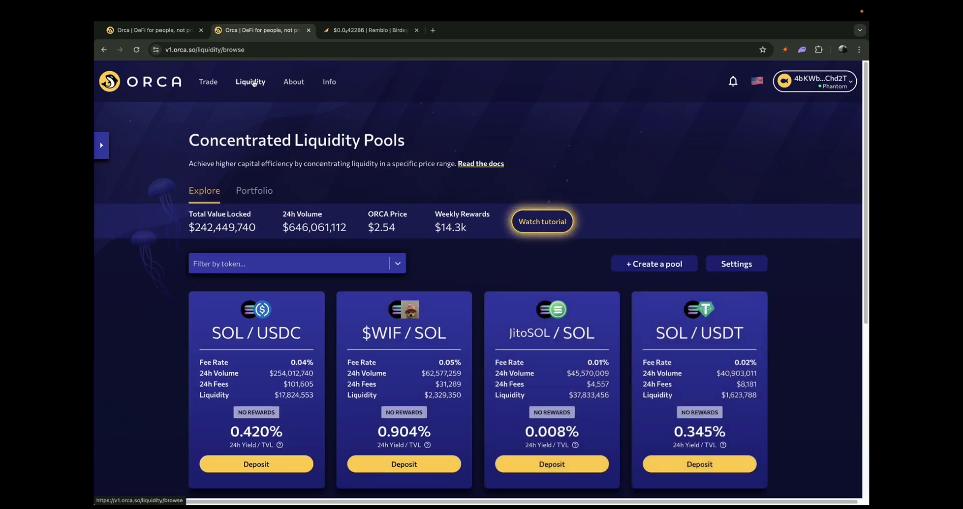
left_click(255, 196)
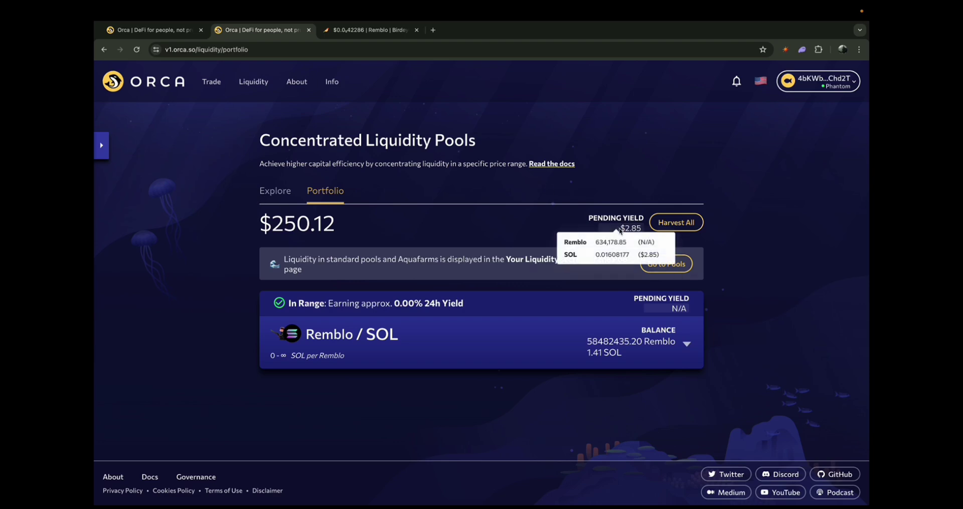
left_click(676, 225)
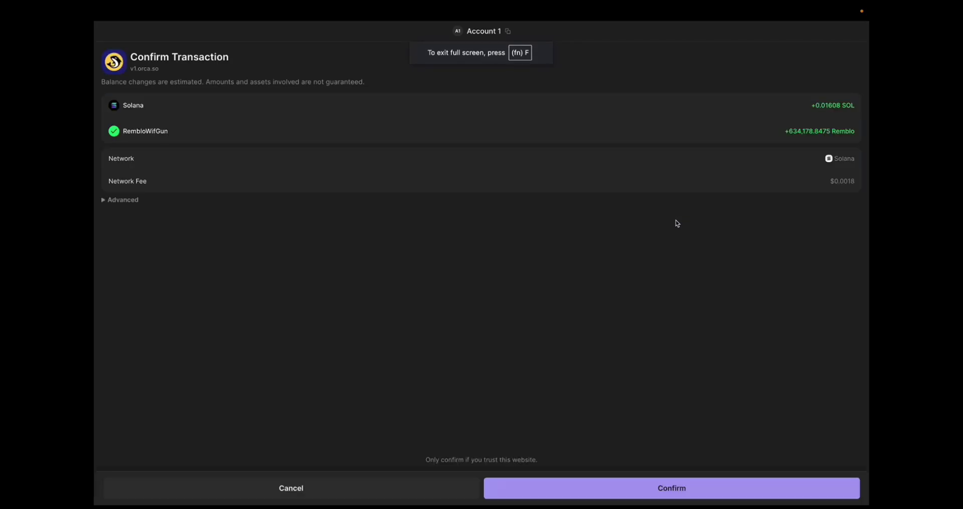
left_click(677, 493)
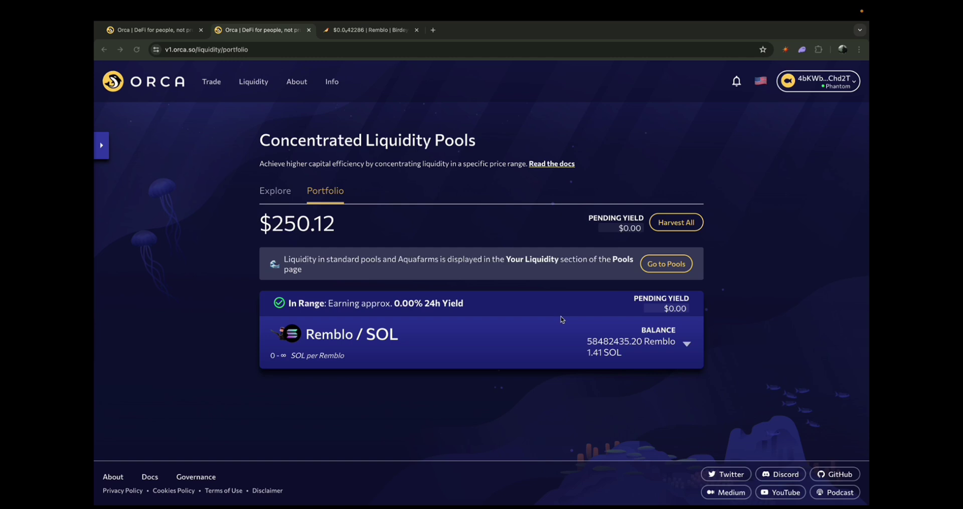
left_click(801, 51)
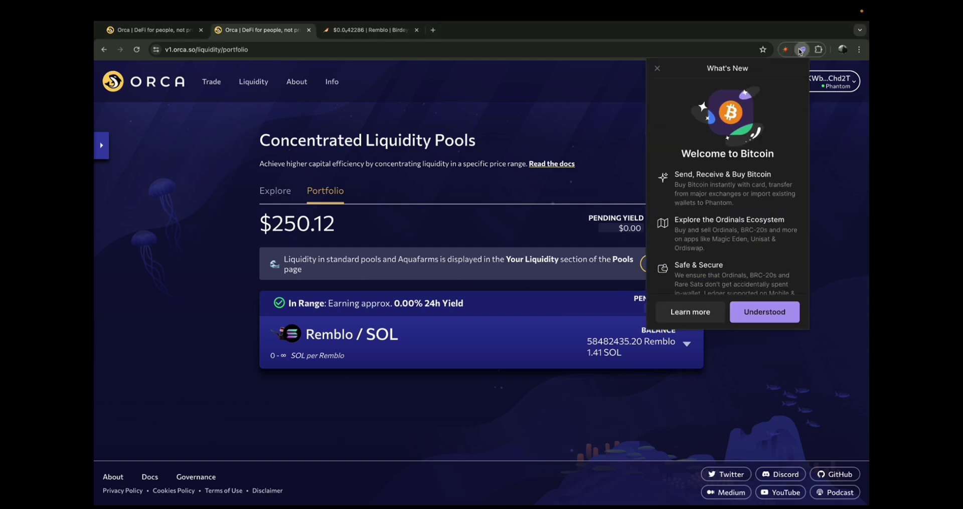
left_click(763, 312)
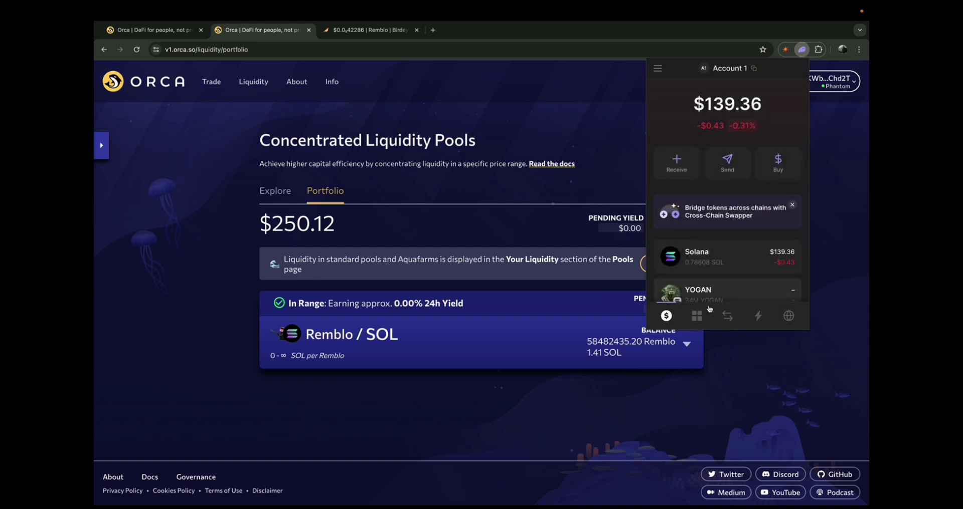
left_click(696, 316)
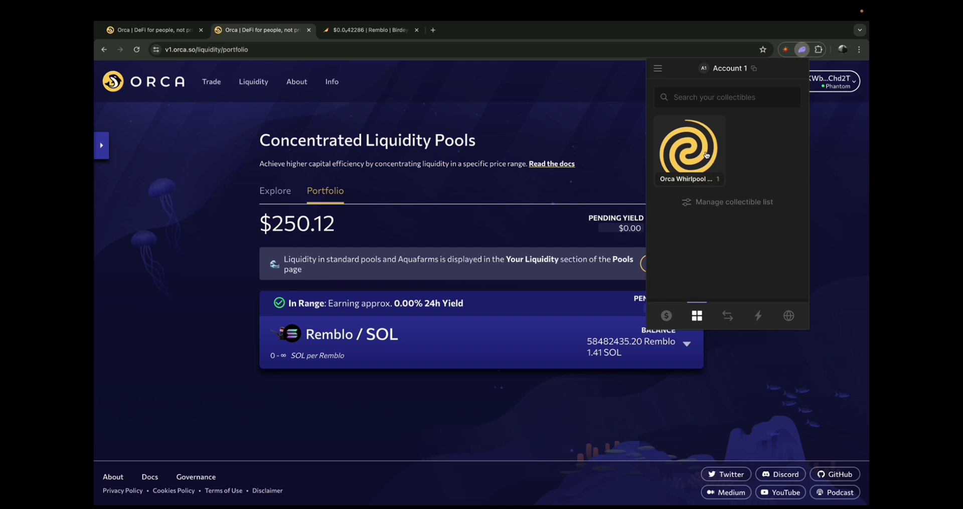
left_click(635, 122)
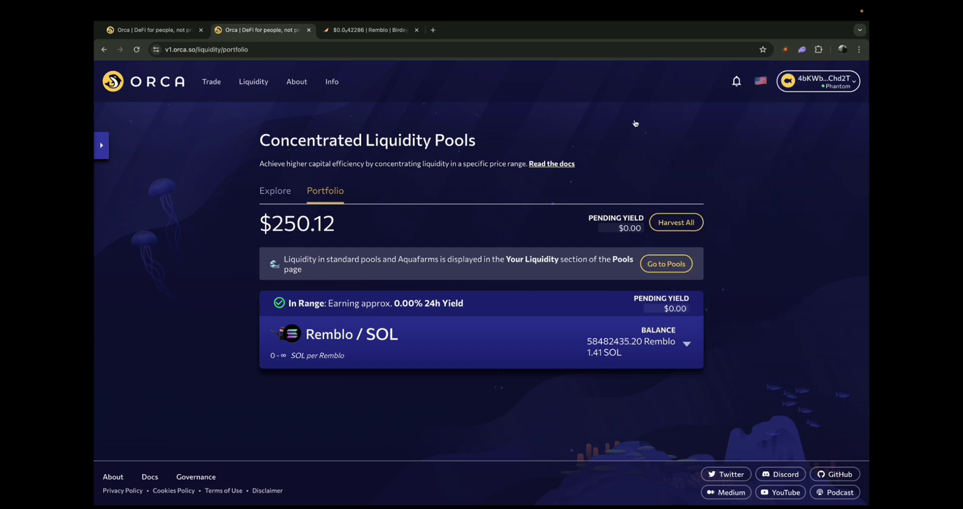
Withdraw all Remblo/SOL liquidity and burn the position NFT, approving it in Phantom (58,482,435 Remblo, 1.4106 SOL returned)
left_click(685, 346)
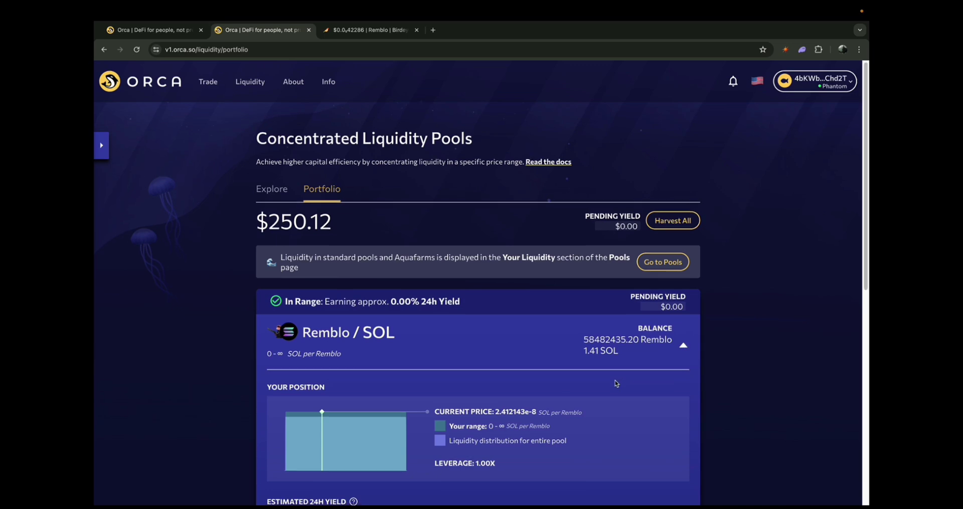
scroll(616, 383, "down", 5)
scroll(615, 384, "down", 2)
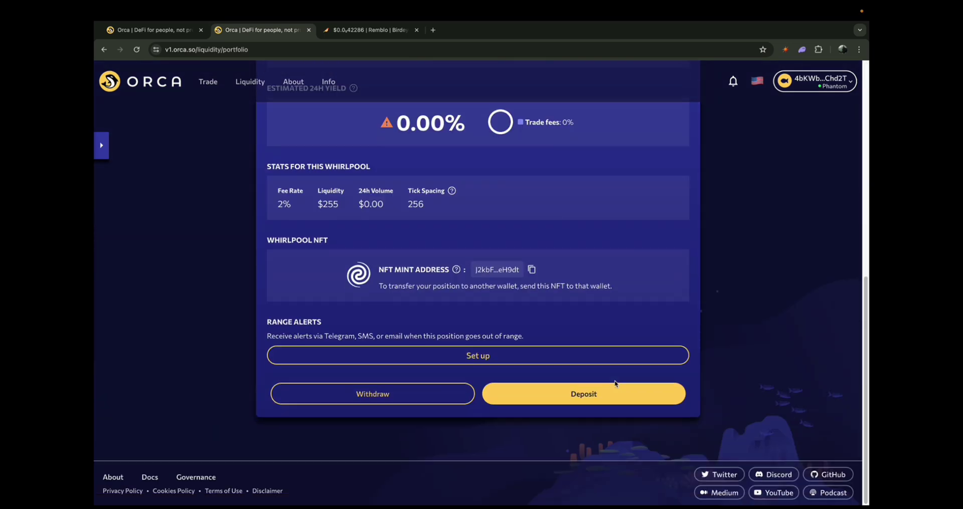
left_click(426, 400)
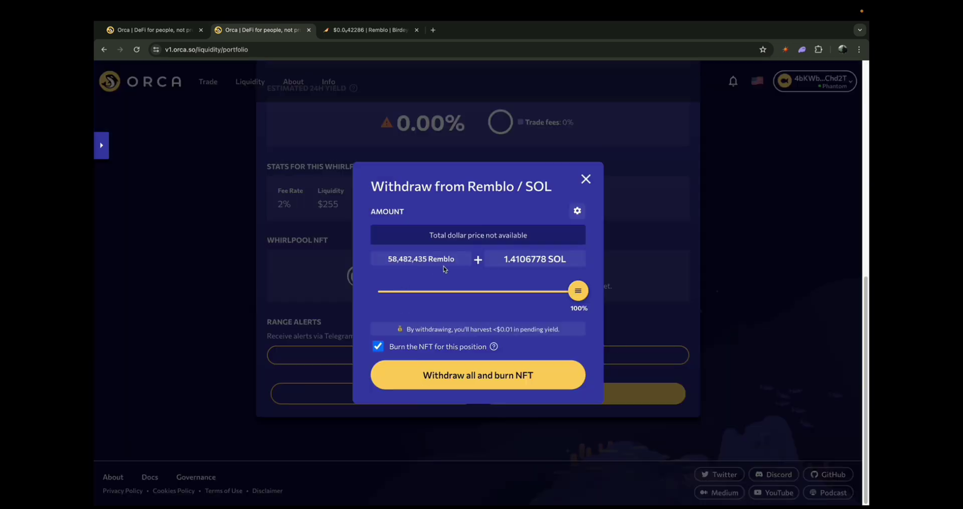
left_click(442, 378)
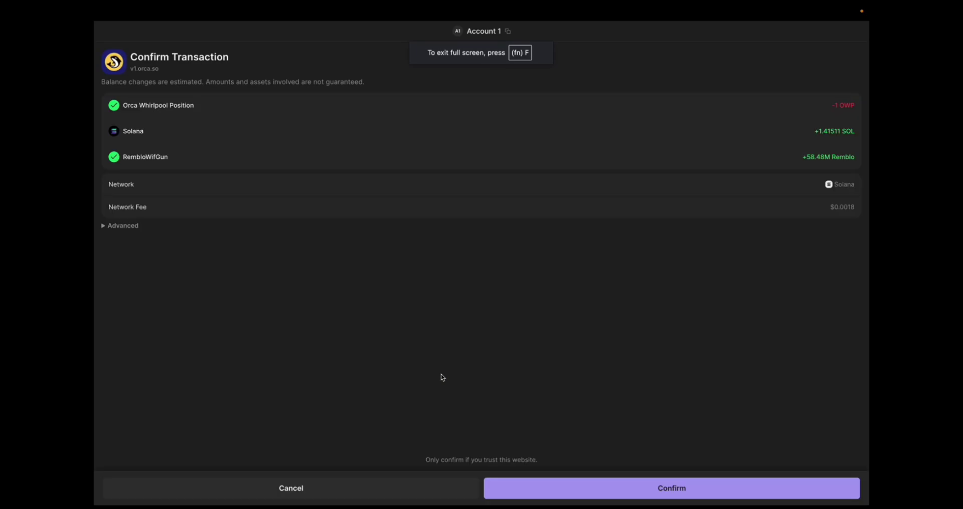
left_click(623, 490)
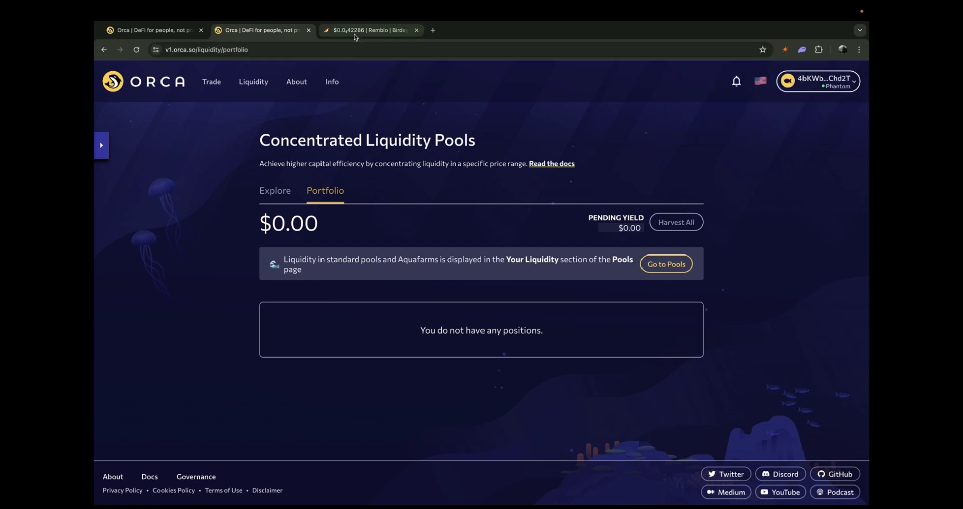
left_click(368, 30)
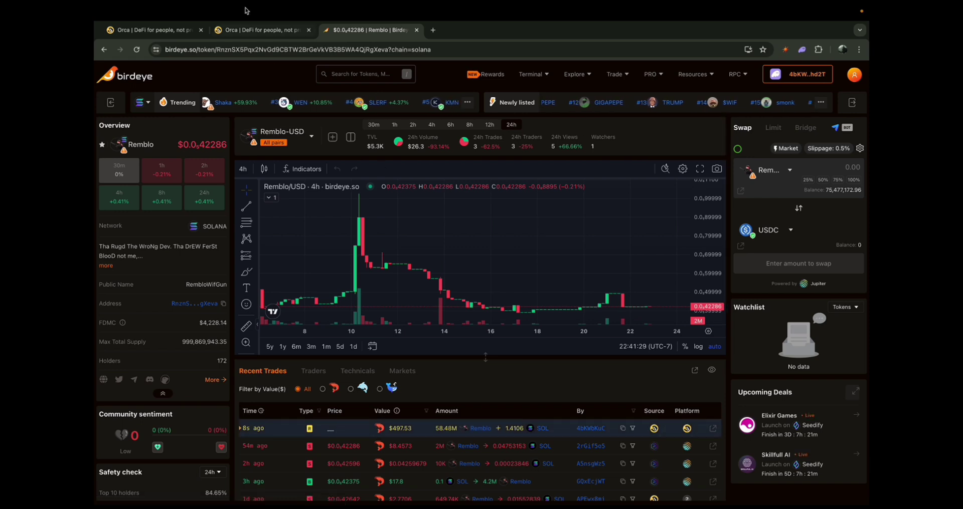
left_click(271, 31)
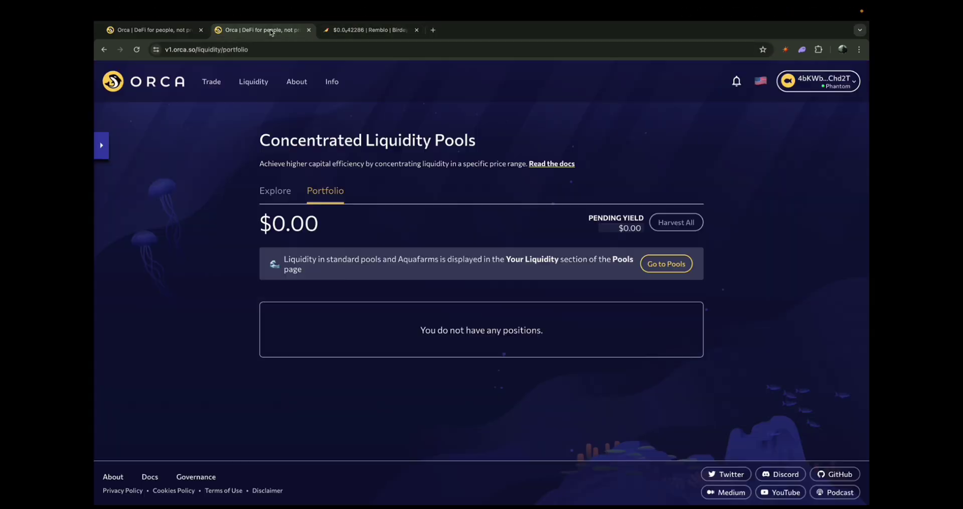